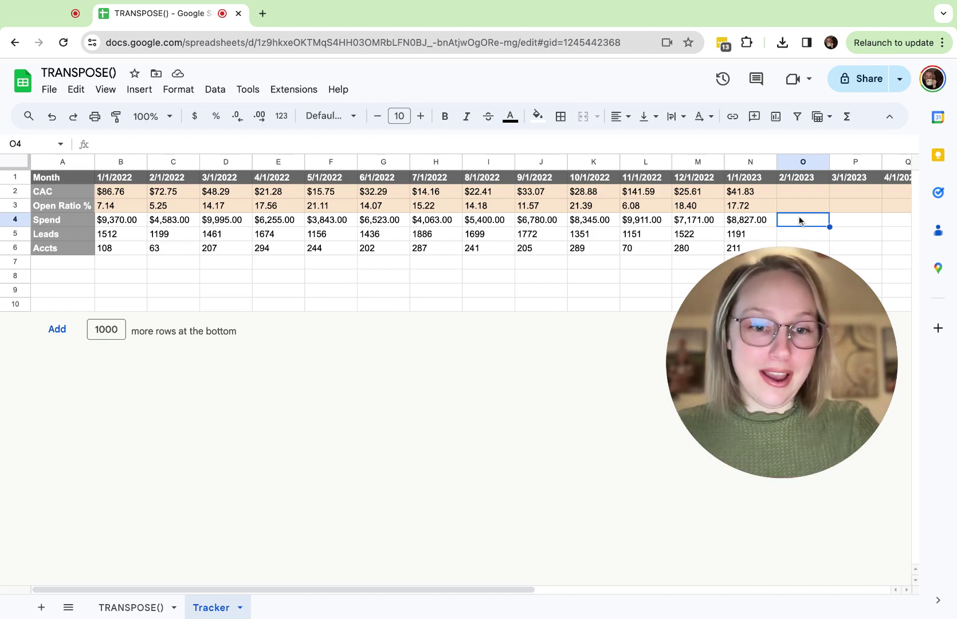
# - Fill in the 2/1/2023 column of the tracker with Spend 9000, Leads 999 and Accts 150
pyautogui.write('9000')
pyautogui.press('Return')
pyautogui.write('999')
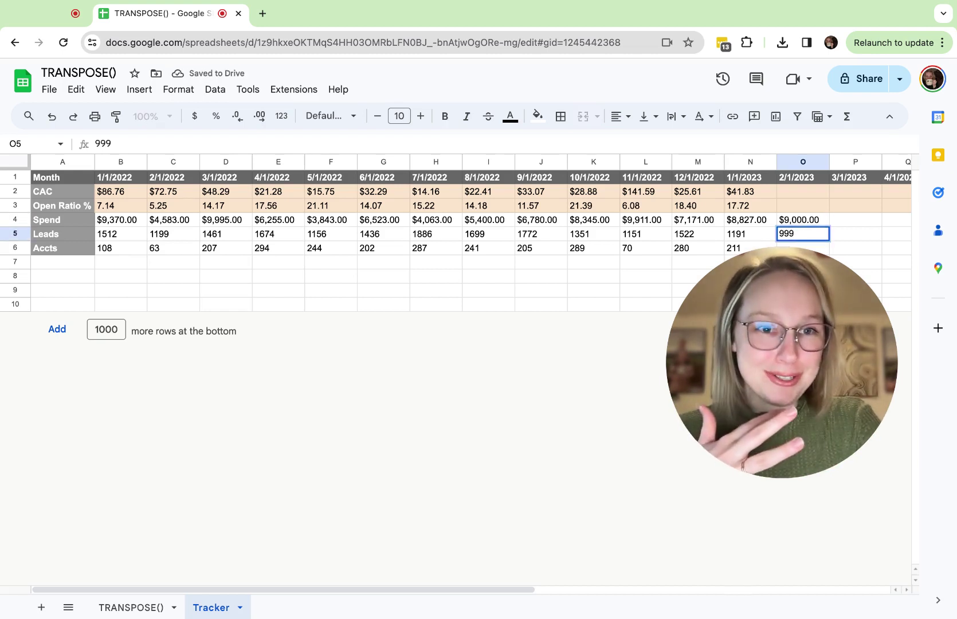
pyautogui.press('Return')
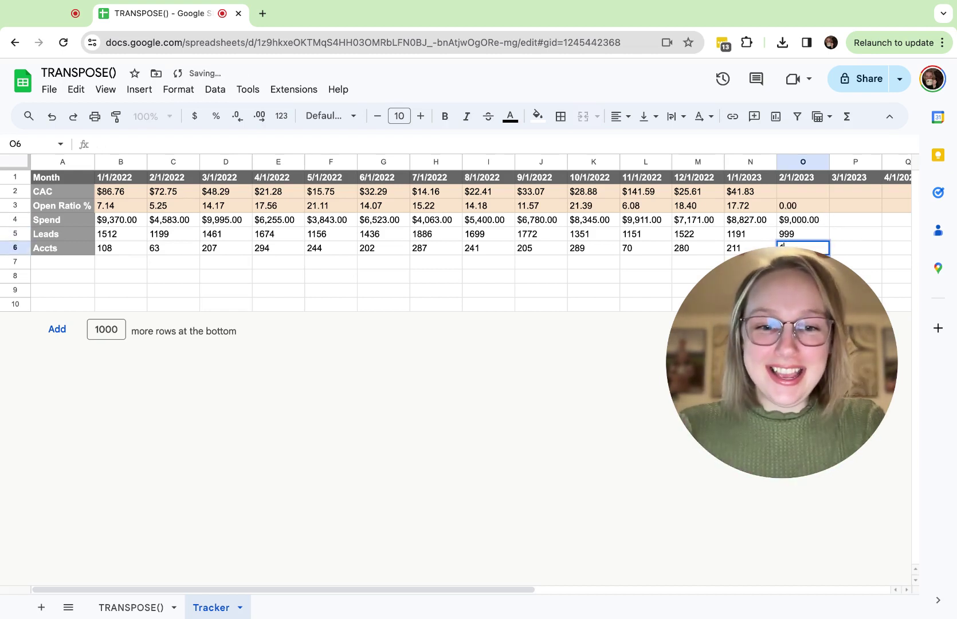
pyautogui.write('150')
pyautogui.press('Return')
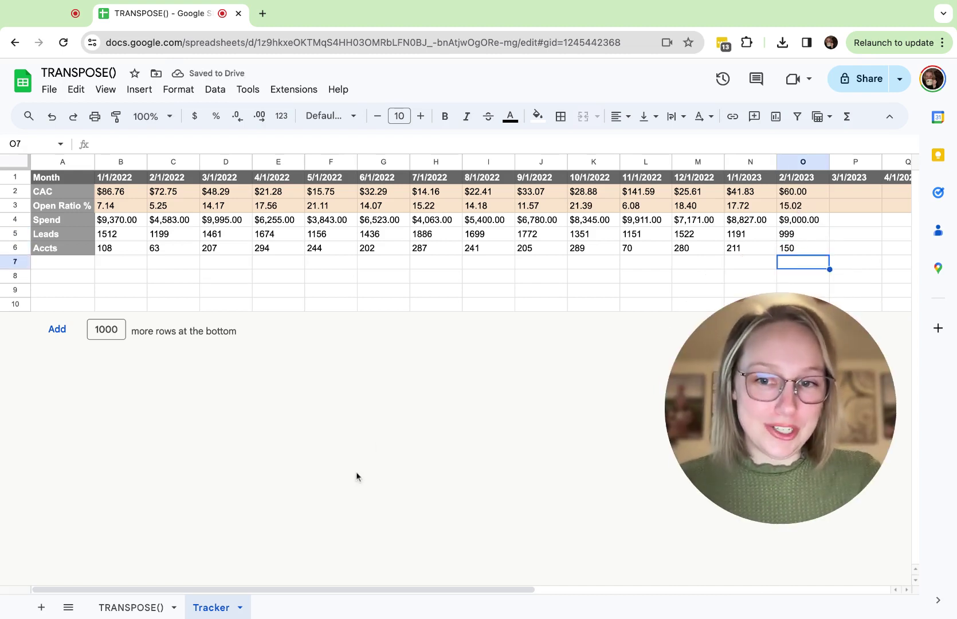
pyautogui.click(111, 277)
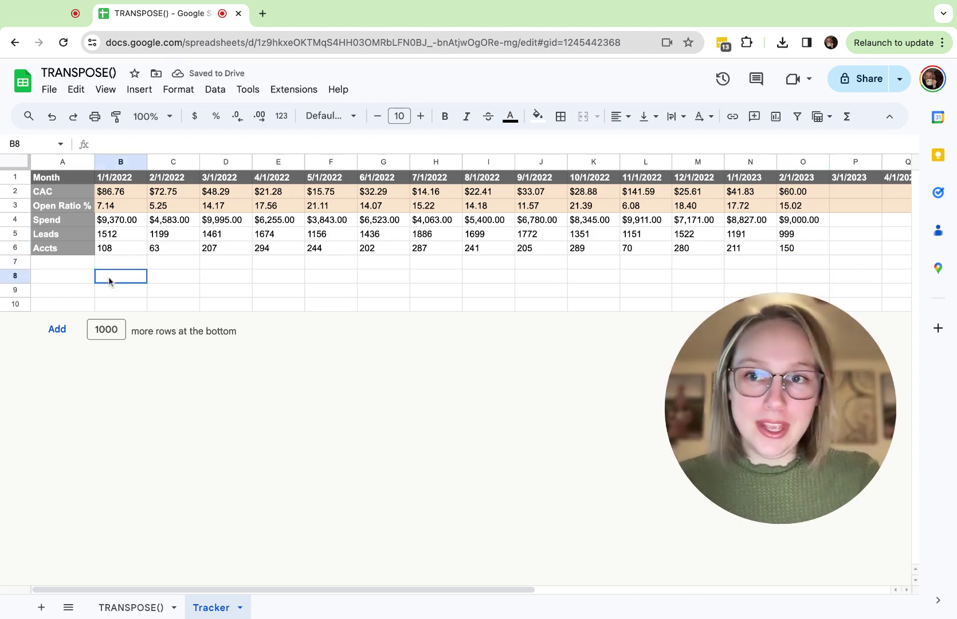
# - Insert a chart based on rows 1 to 6 of the Tracker sheet
pyautogui.click(17, 177)
pyautogui.hotkey('shift', 'Down')
pyautogui.hotkey('shift', 'Down')
pyautogui.hotkey('shift', 'Down')
pyautogui.hotkey('shift', 'Down')
pyautogui.hotkey('shift', 'Down')
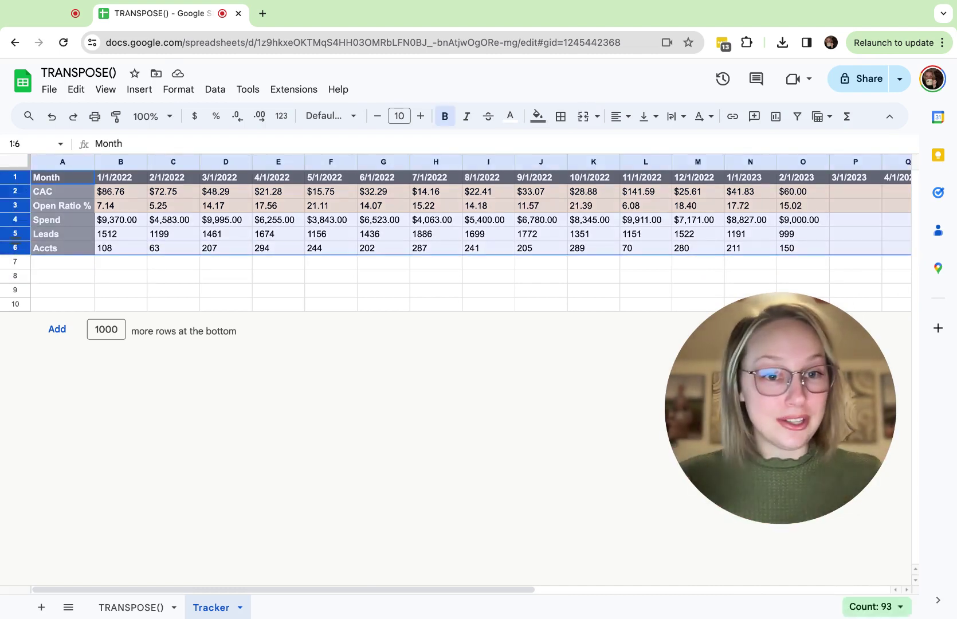
pyautogui.click(141, 90)
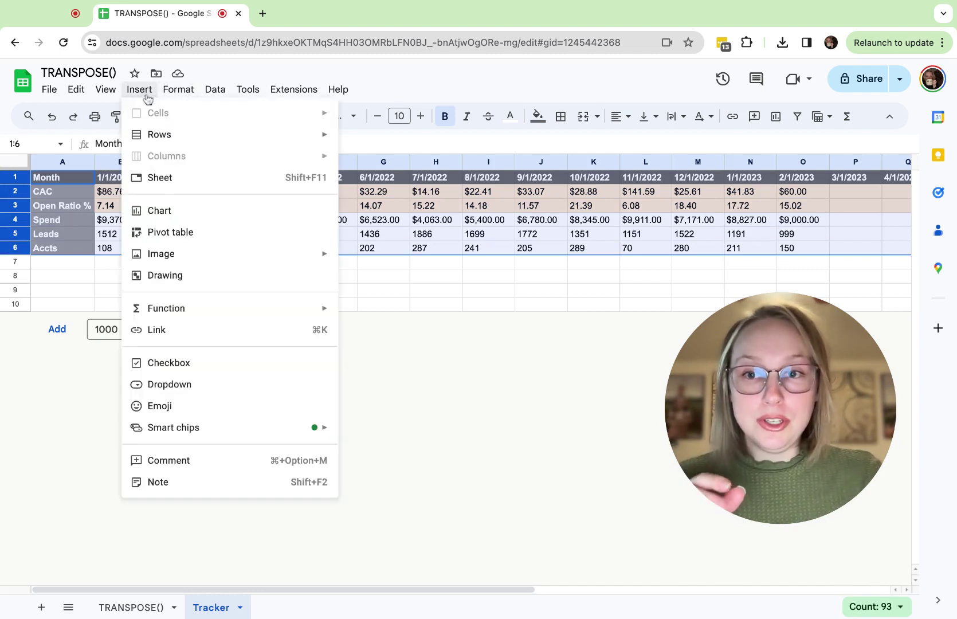
pyautogui.press('Escape')
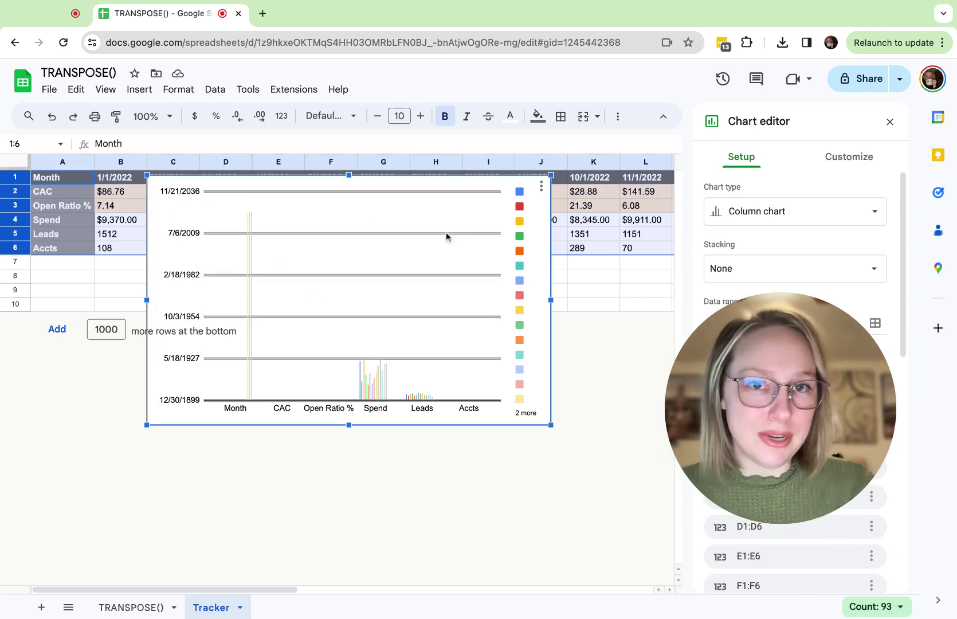
# - Delete the chart that covers the tracker data
pyautogui.click(540, 187)
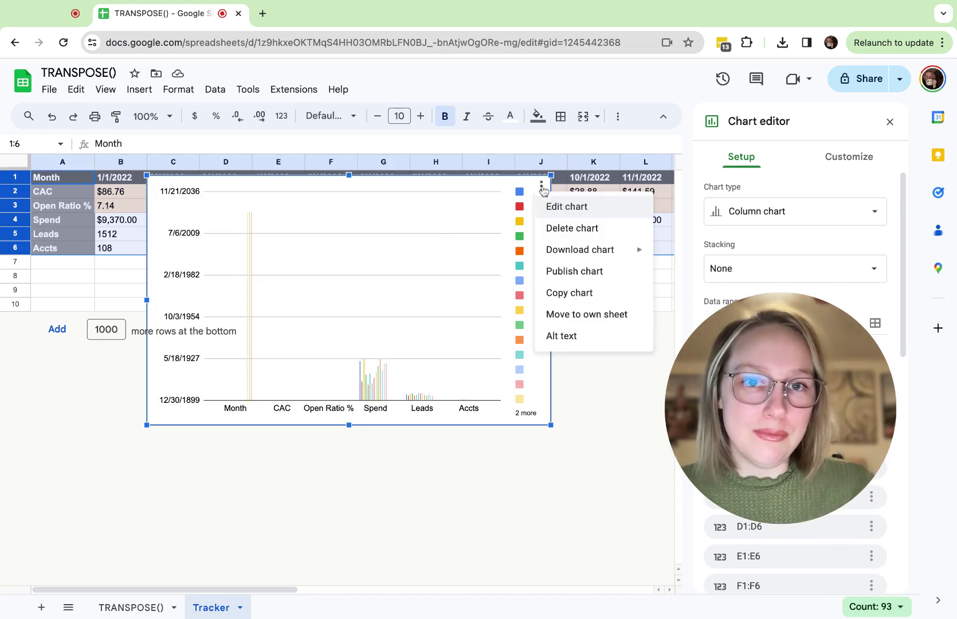
pyautogui.click(571, 228)
pyautogui.click(542, 304)
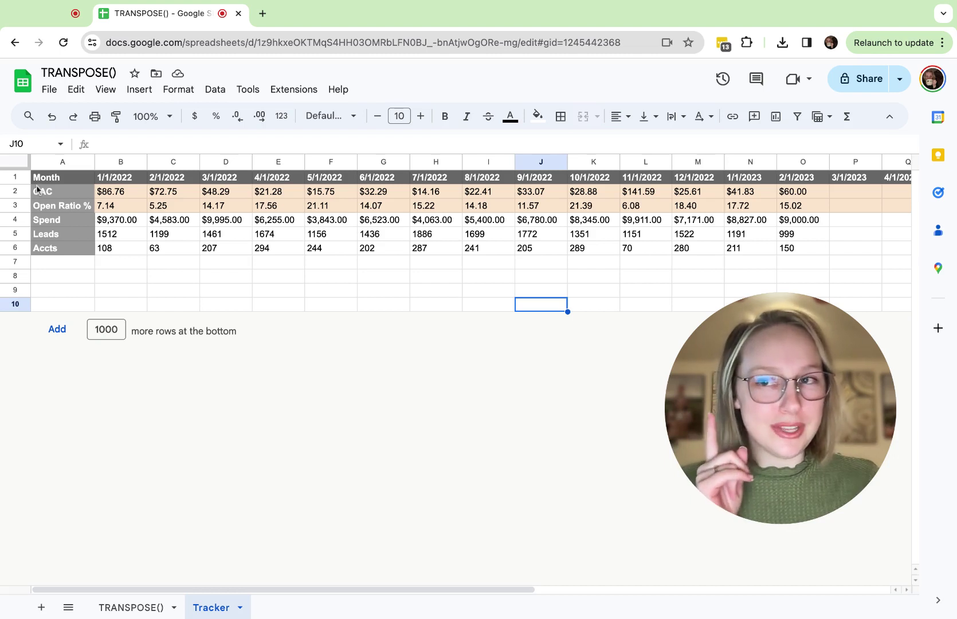
pyautogui.moveTo(16, 177); pyautogui.dragTo(16, 205)
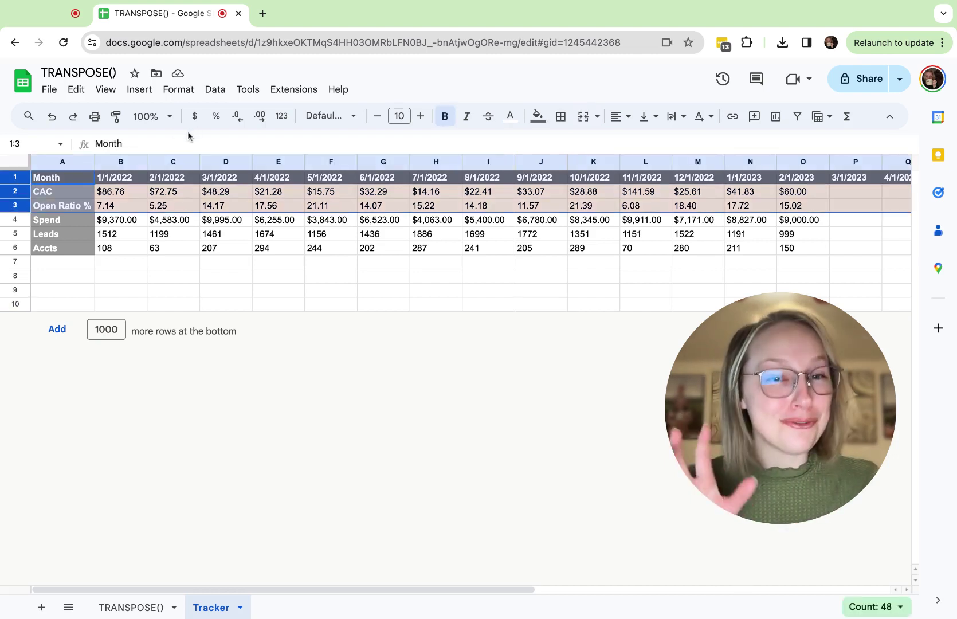
pyautogui.click(265, 261)
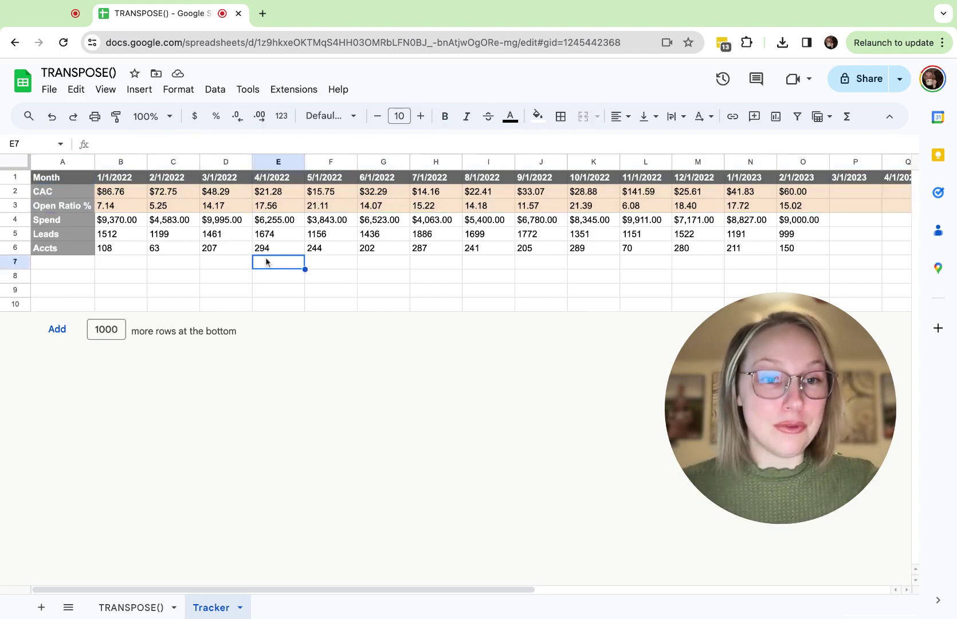
# - Start a TRANSPOSE formula in cell A2 of the TRANSPOSE() sheet
pyautogui.click(133, 604)
pyautogui.hscroll(-10, 289, 434)
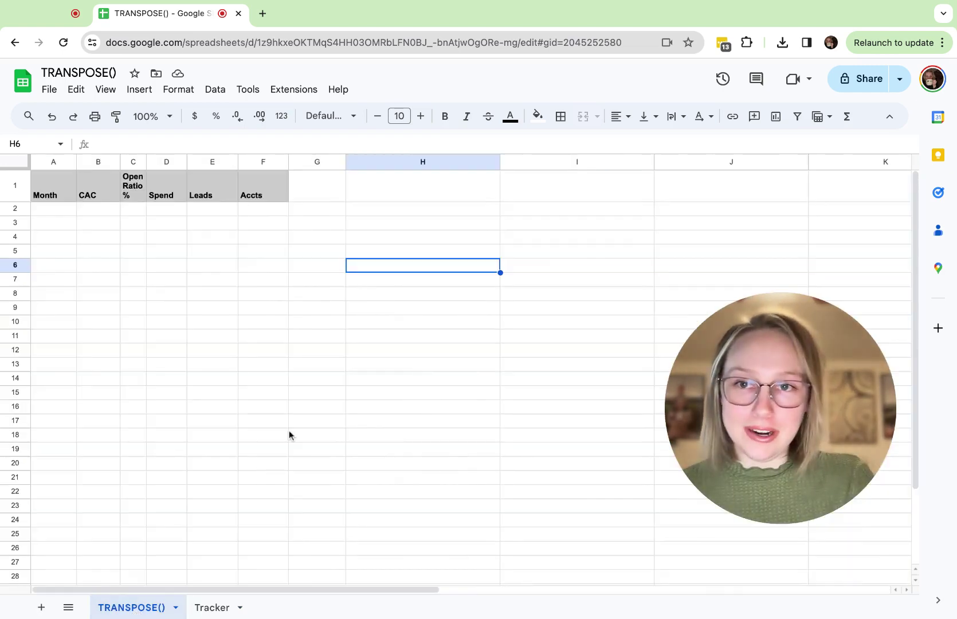
pyautogui.click(56, 210)
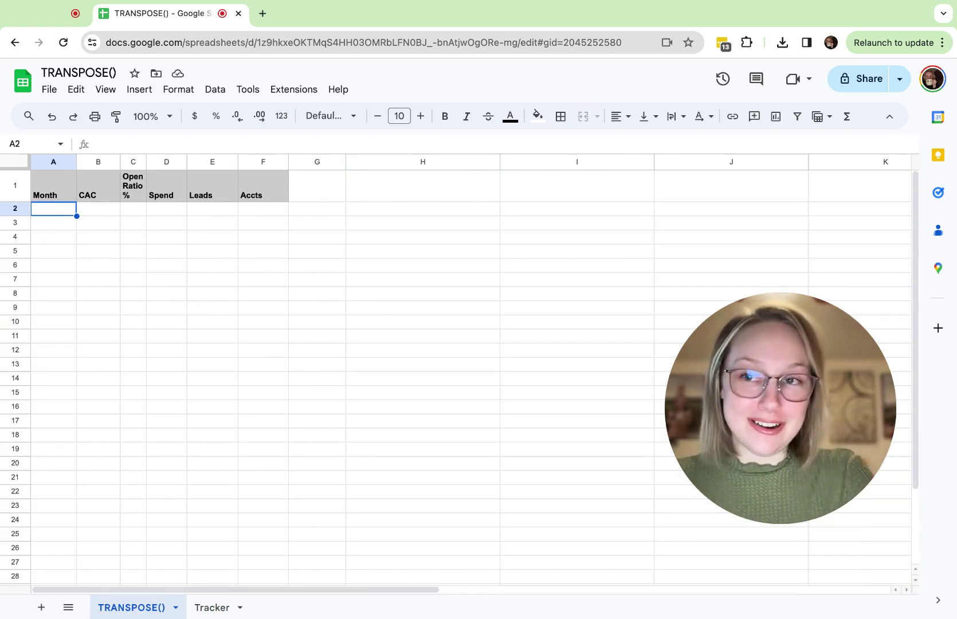
pyautogui.write('=TRAN')
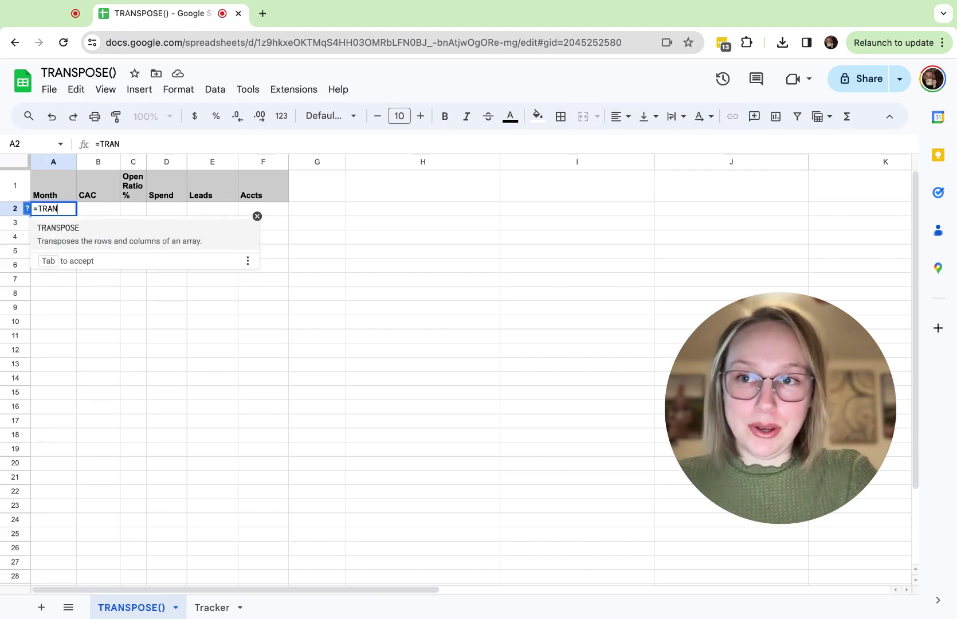
pyautogui.write('SPOSE(')
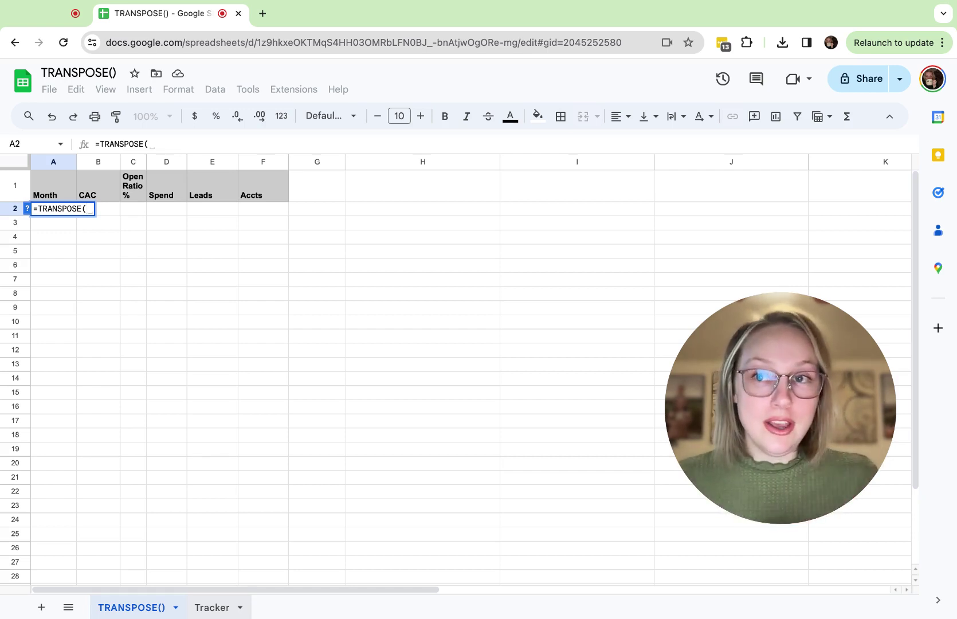
# - Complete the formula with the Tracker range from B1 to R6, giving =TRANSPOSE(Tracker!B1:R6)
pyautogui.click(211, 607)
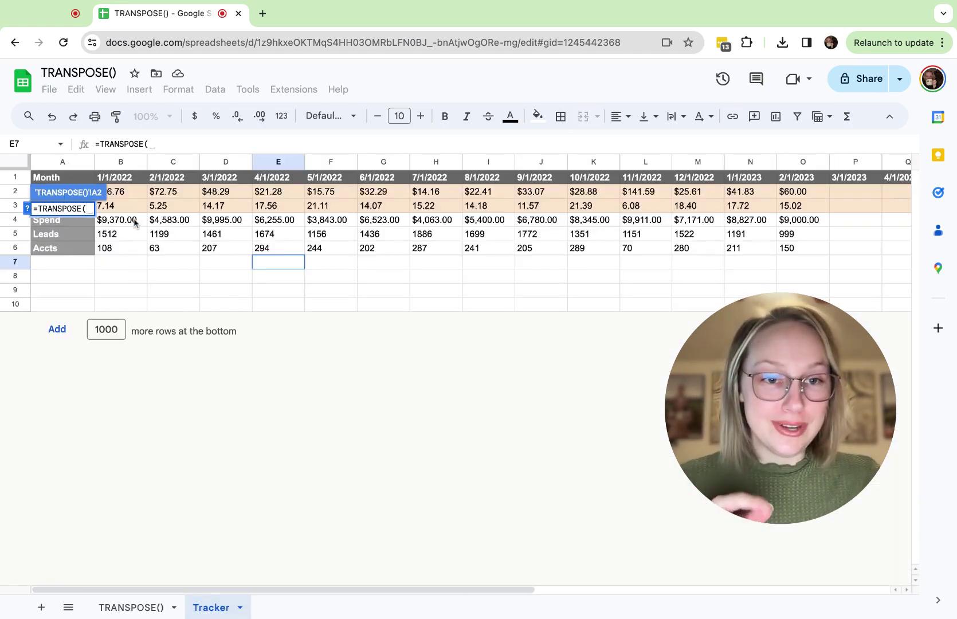
pyautogui.click(124, 183)
pyautogui.hotkey('shift', 'Down')
pyautogui.hotkey('shift', 'Down')
pyautogui.hotkey('shift', 'Down')
pyautogui.hotkey('shift', 'Down')
pyautogui.hotkey('shift', 'Down')
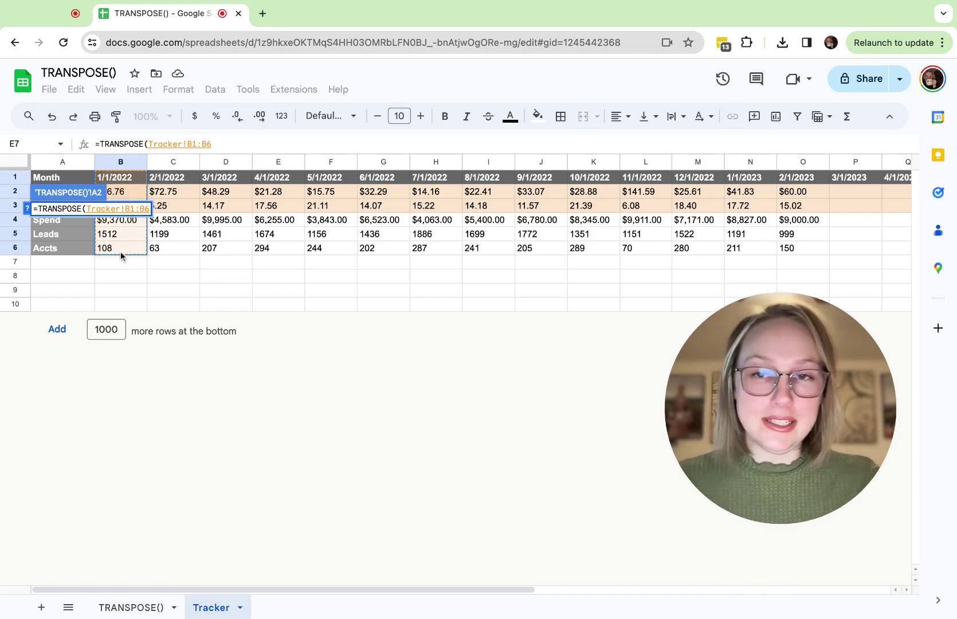
pyautogui.hotkey('ctrl', 'shift', 'Right')
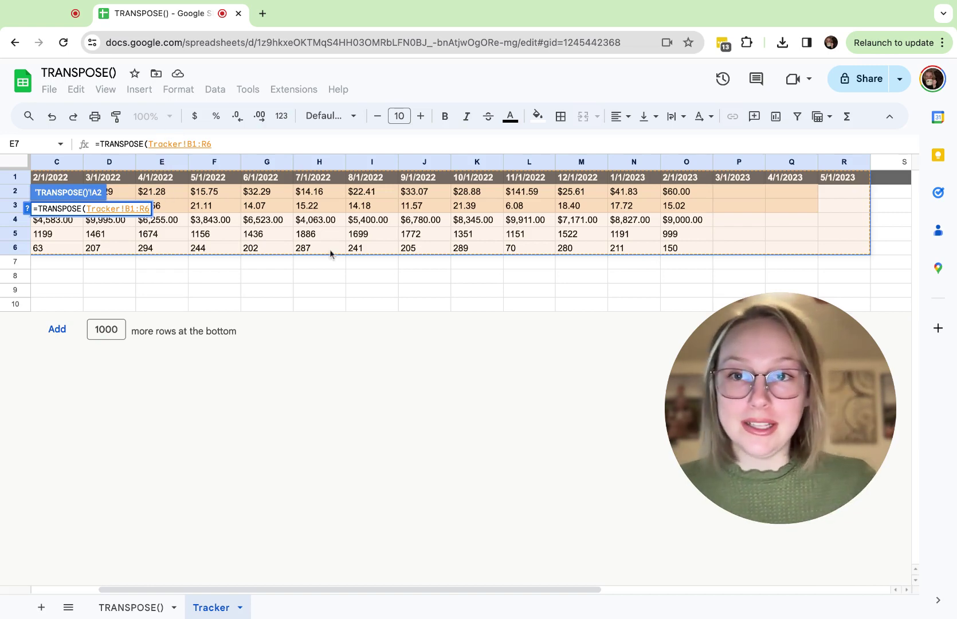
pyautogui.click(220, 145)
pyautogui.write(')')
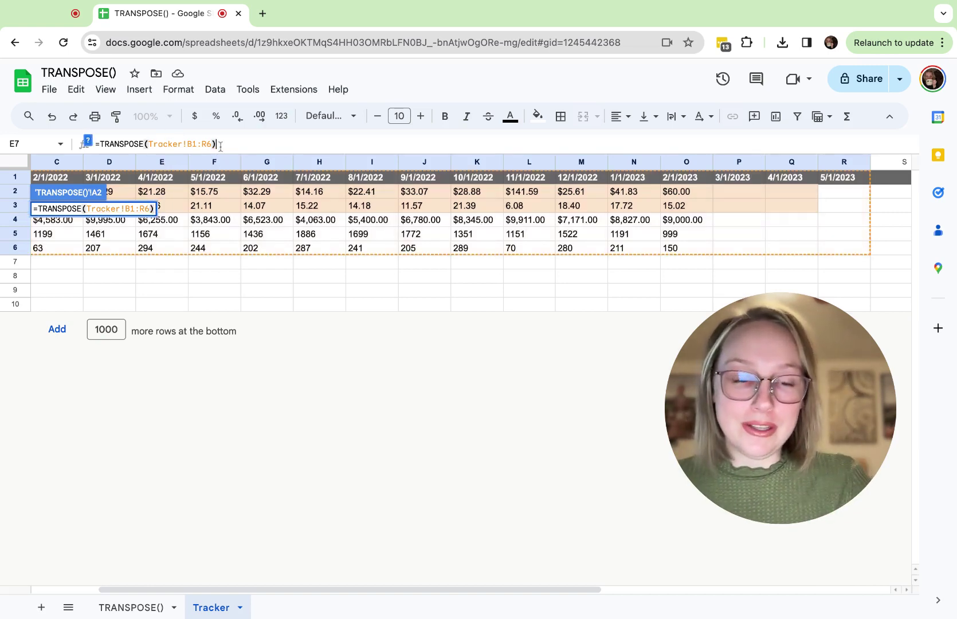
pyautogui.press('Return')
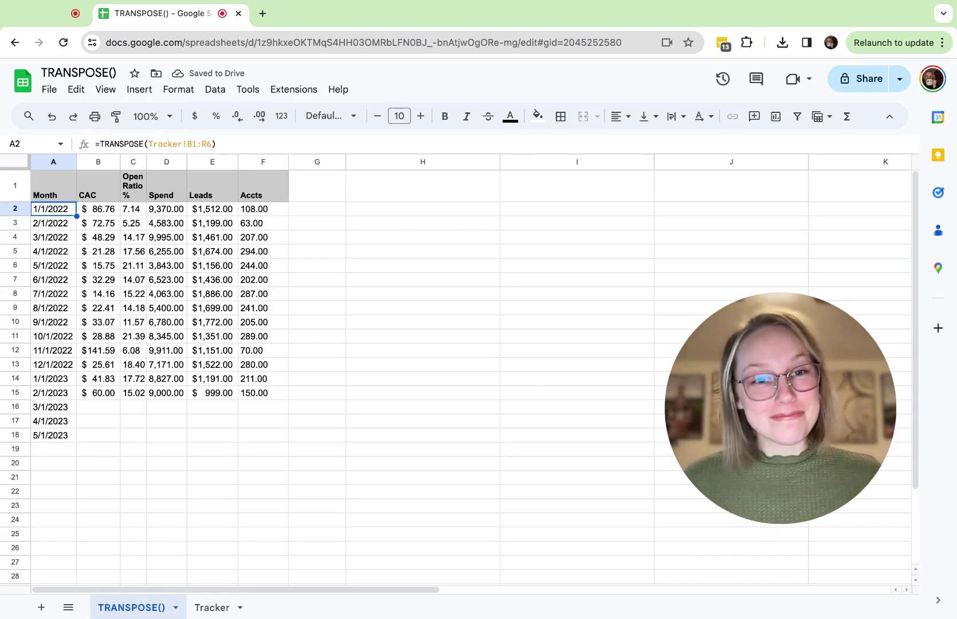
# - Insert a chart of CAC and Open Ratio % by month from columns A to C and place it beside the table
pyautogui.moveTo(53, 162); pyautogui.dragTo(133, 161)
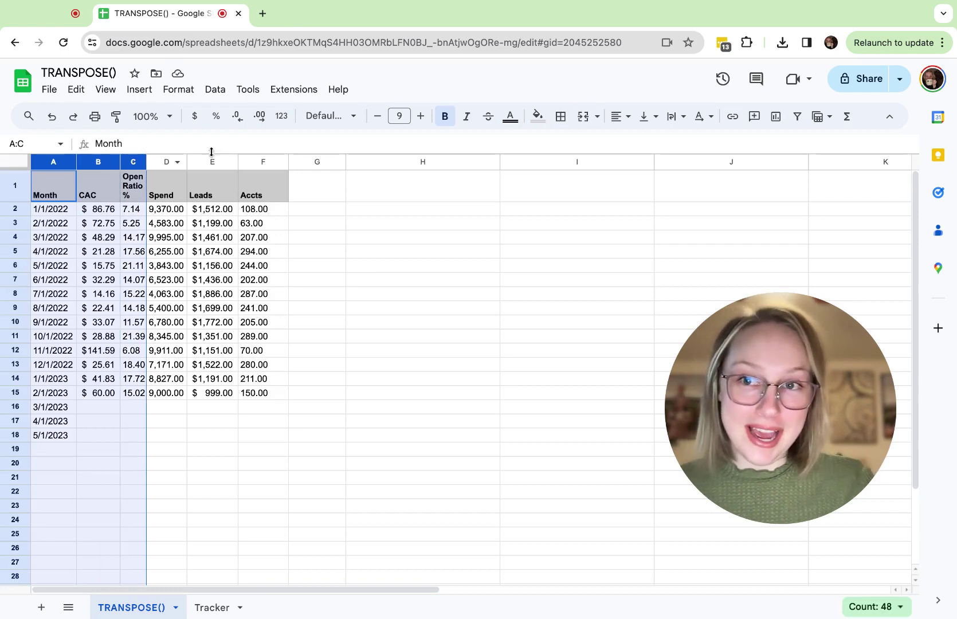
pyautogui.click(139, 90)
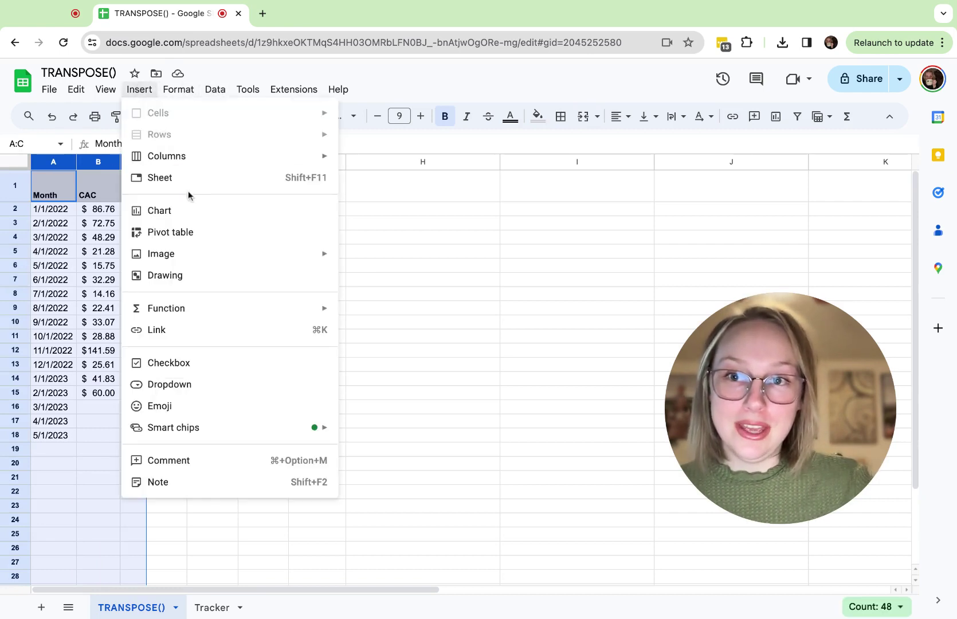
pyautogui.click(166, 209)
pyautogui.moveTo(213, 340); pyautogui.dragTo(358, 264)
pyautogui.click(890, 121)
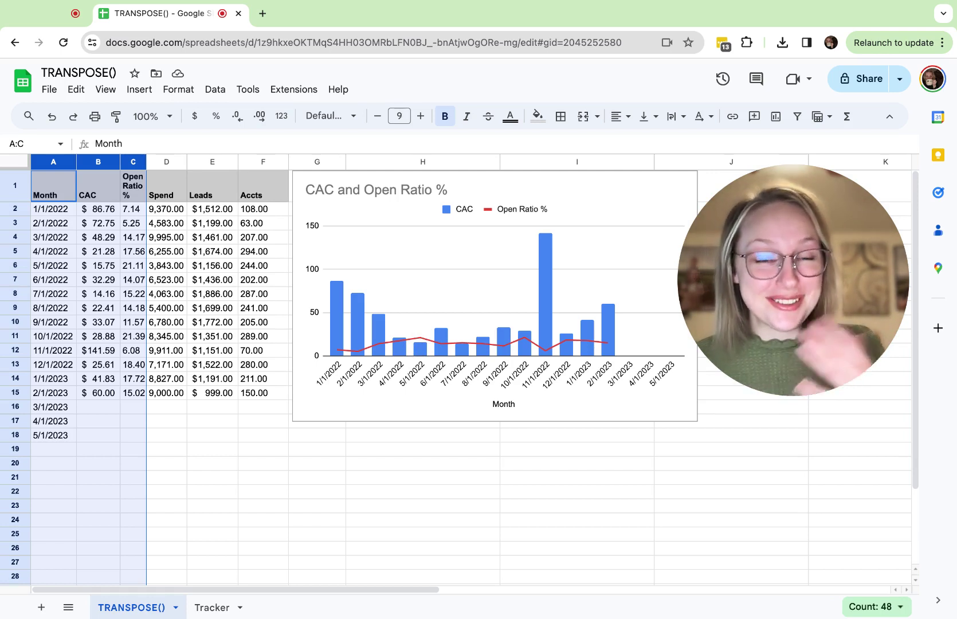
pyautogui.click(354, 523)
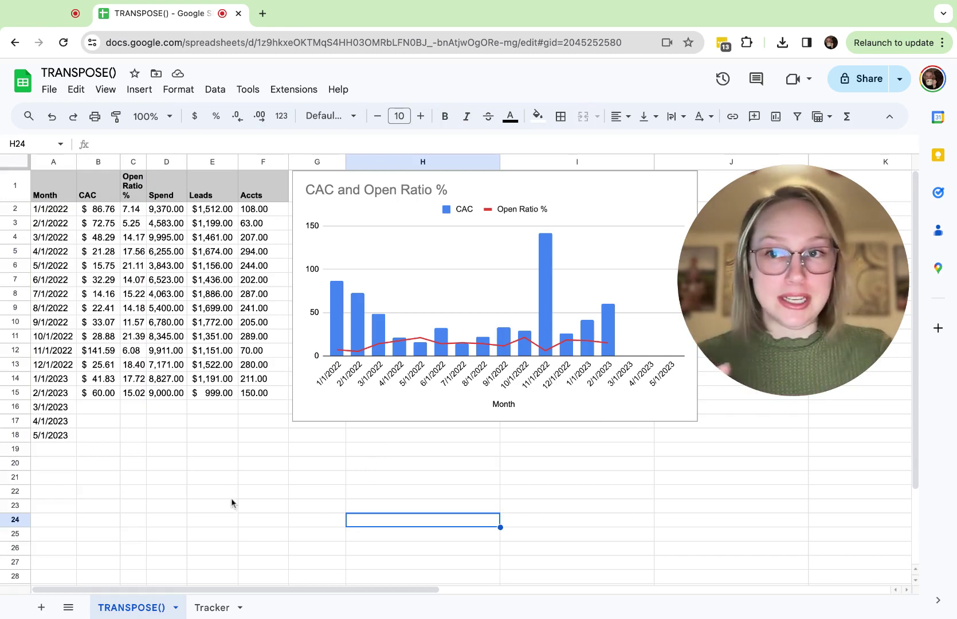
# - Add 10 more rows at the bottom of the Tracker sheet
pyautogui.click(210, 608)
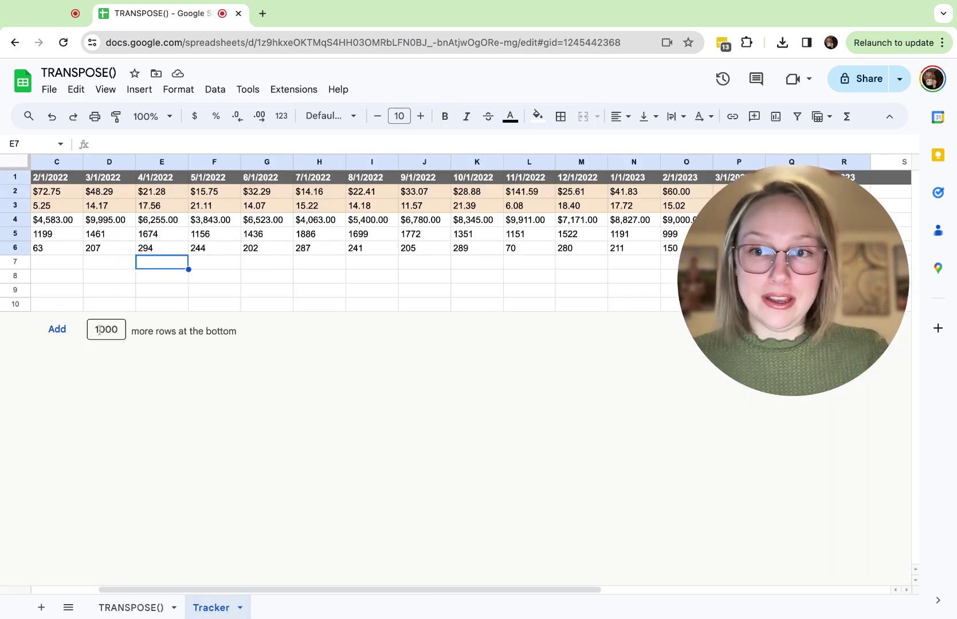
pyautogui.doubleClick(122, 329)
pyautogui.write('10')
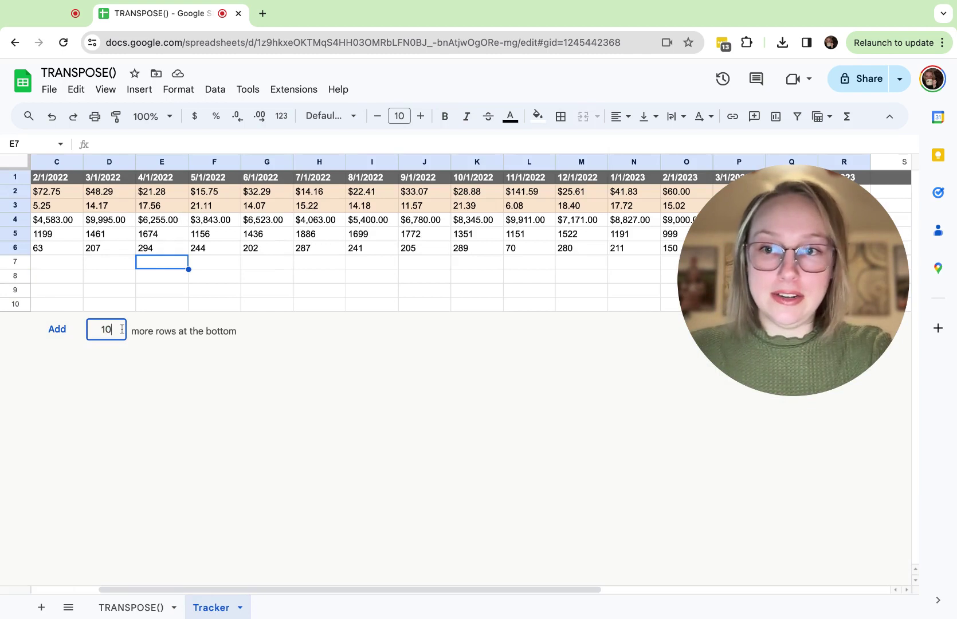
pyautogui.press('Return')
# - Try =TRANSPOSE('TRANSPOSE()'!A:F) in cell C8 of the Tracker sheet, and clear the contents of rows 8 to 13
pyautogui.click(63, 279)
pyautogui.write('=TRANSPOS')
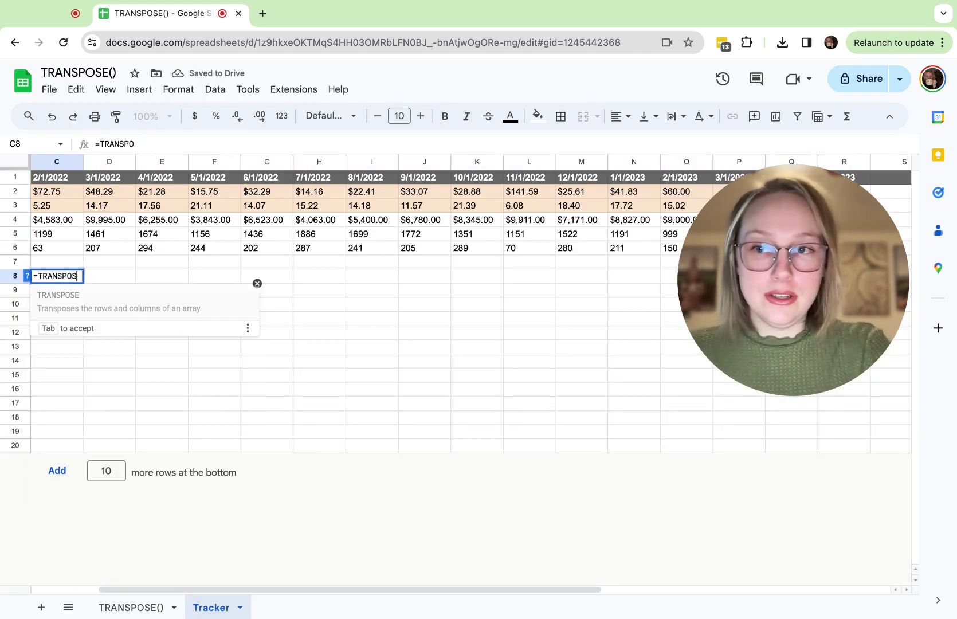
pyautogui.press('Tab')
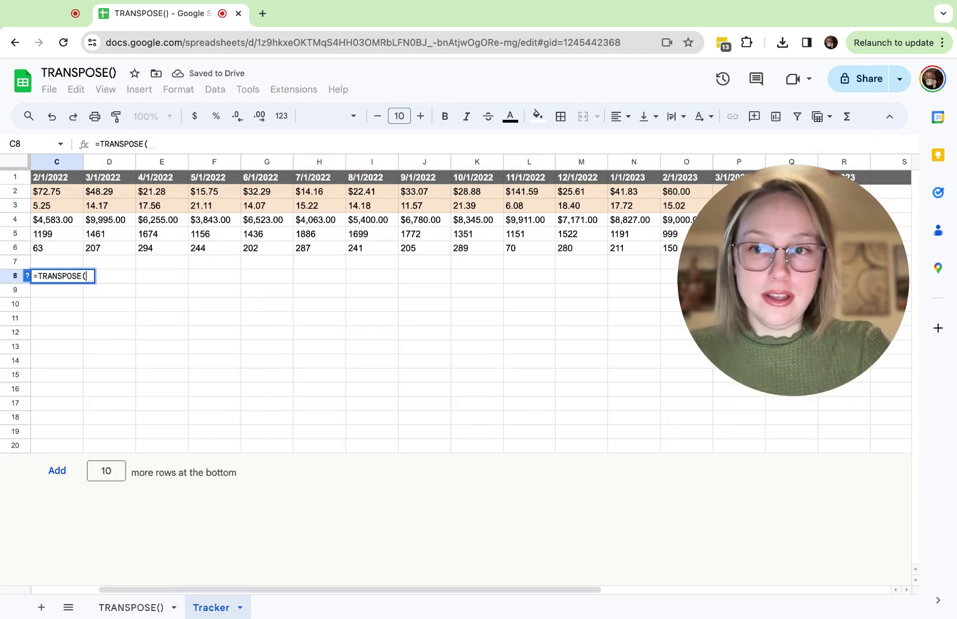
pyautogui.click(127, 614)
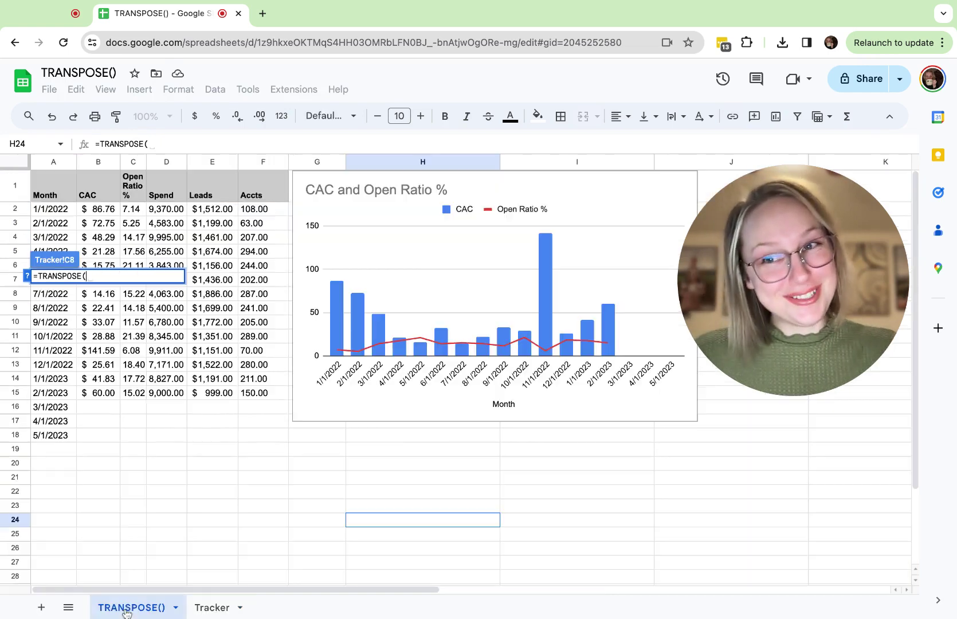
pyautogui.click(60, 164)
pyautogui.press('super+shift+Right')
pyautogui.hotkey('shift', 'Left')
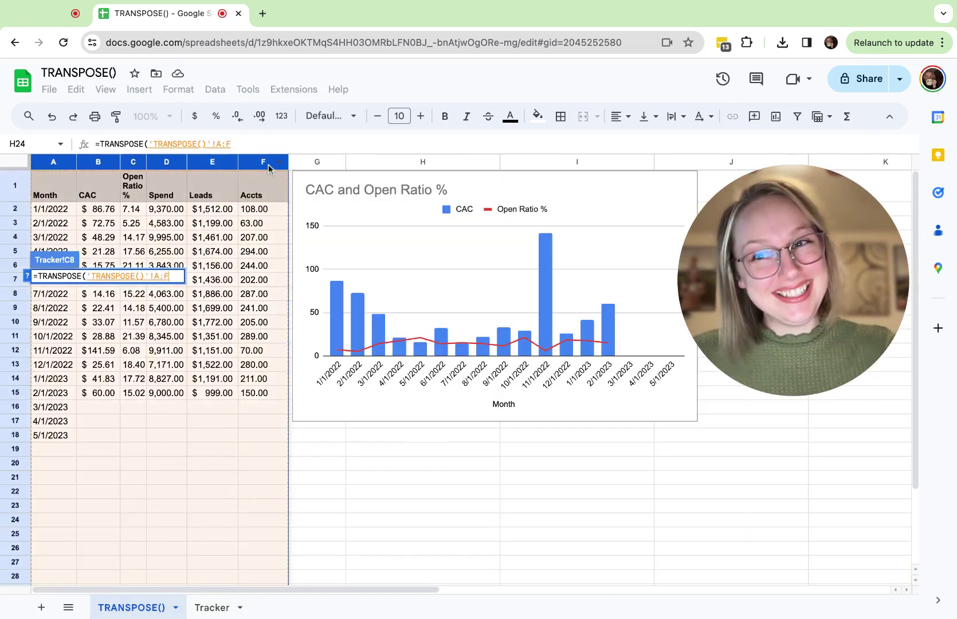
pyautogui.press('Return')
pyautogui.moveTo(17, 276); pyautogui.dragTo(19, 347)
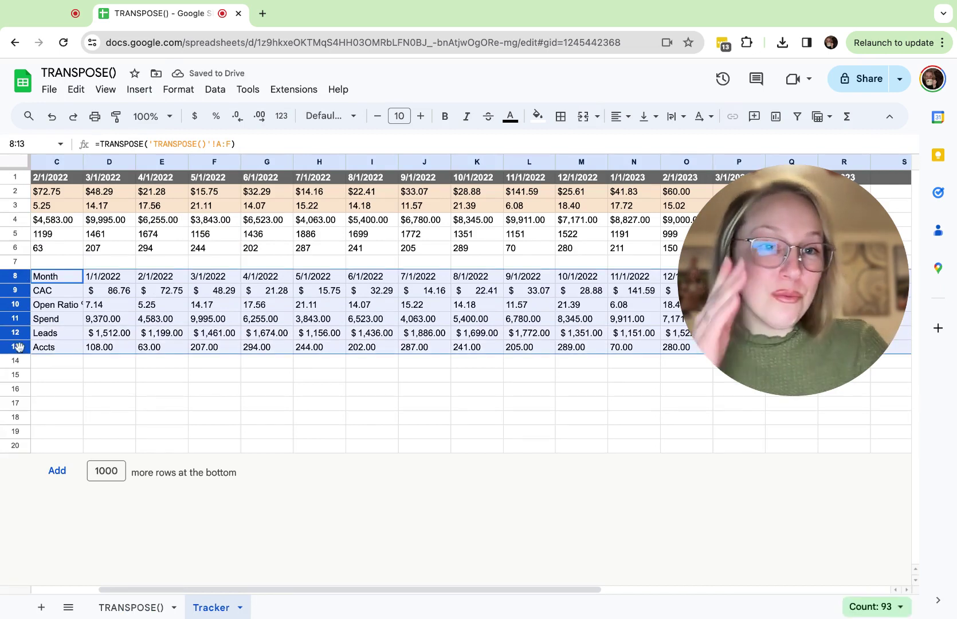
pyautogui.press('Delete')
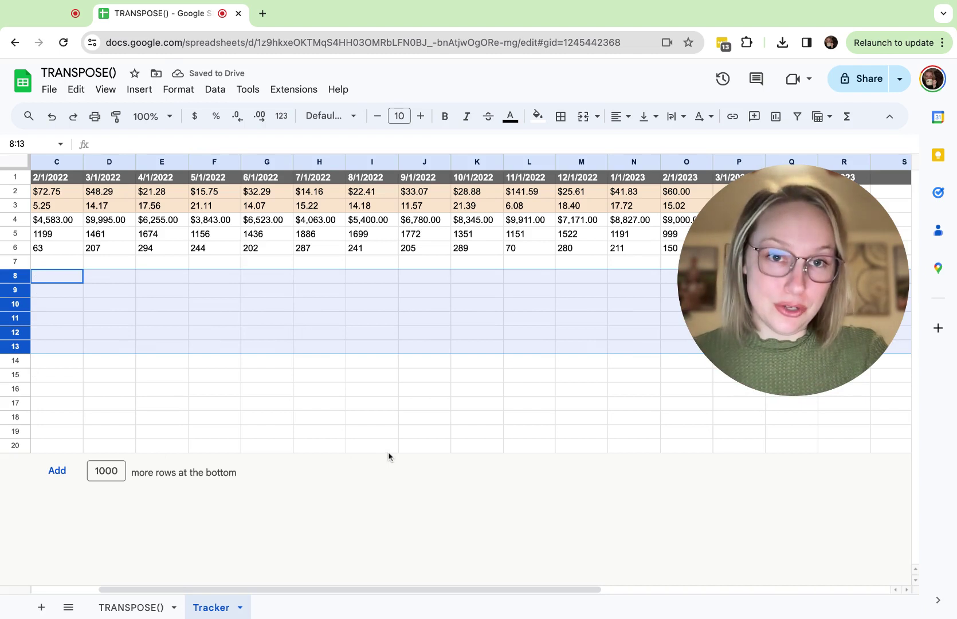
# - Enter a Spend of 100,000 and 500 Leads in the tracker's 3/1/2023 column
pyautogui.hscroll(4, 388, 457)
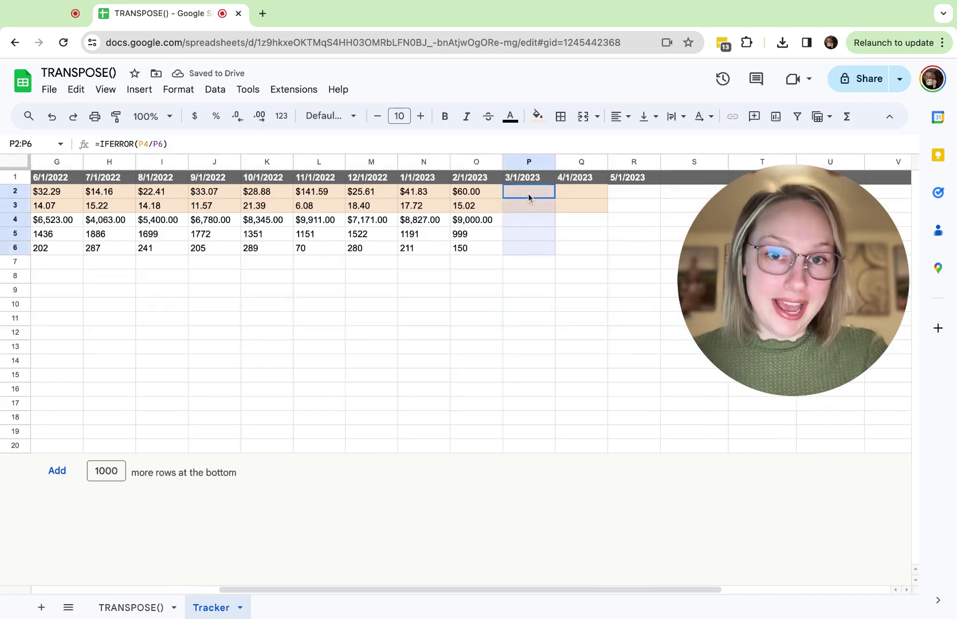
pyautogui.moveTo(531, 198); pyautogui.dragTo(528, 250)
pyautogui.click(519, 225)
pyautogui.write('100')
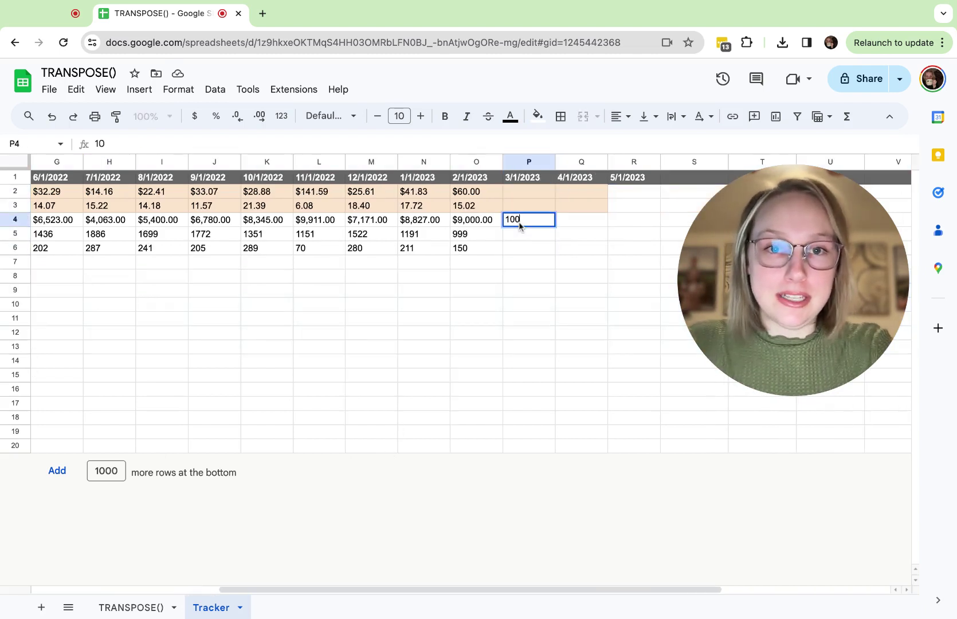
pyautogui.write(',00000')
pyautogui.press('Return')
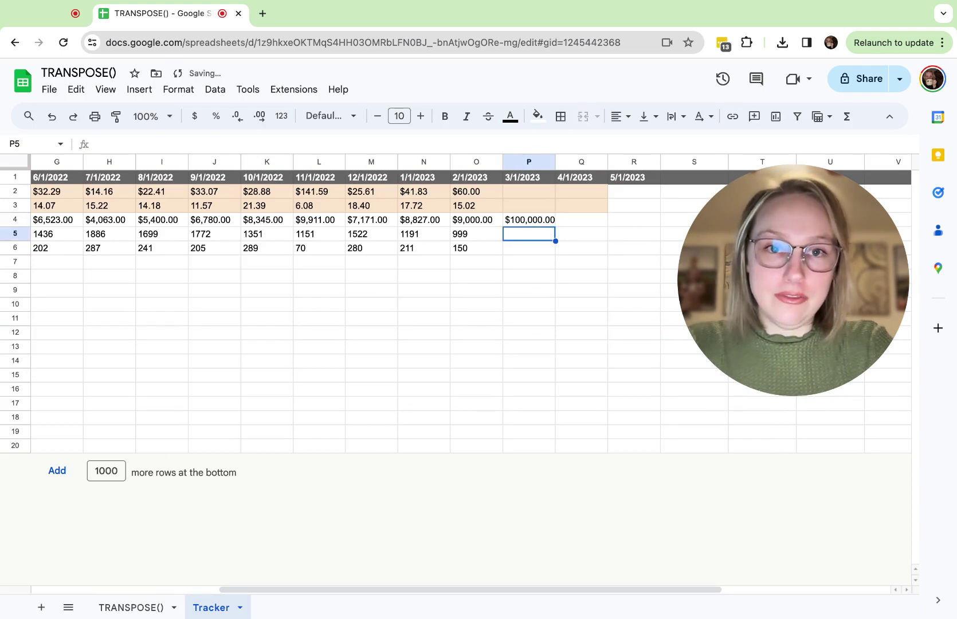
pyautogui.write('500')
# - Correct the 3/1/2023 Spend to 10000 and enter 400 for Accts
pyautogui.click(530, 220)
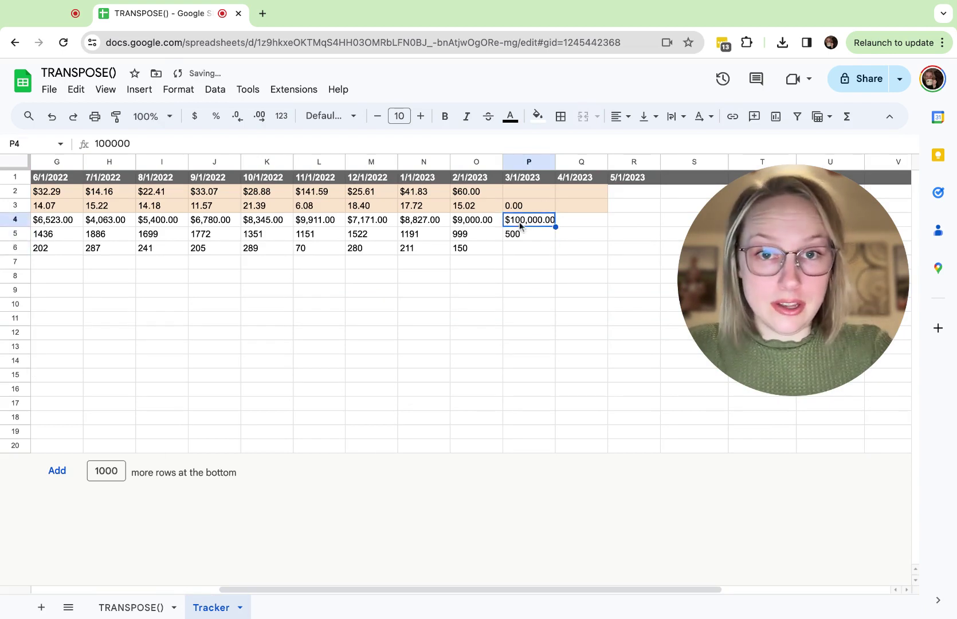
pyautogui.doubleClick(528, 221)
pyautogui.press('BackSpace')
pyautogui.click(521, 249)
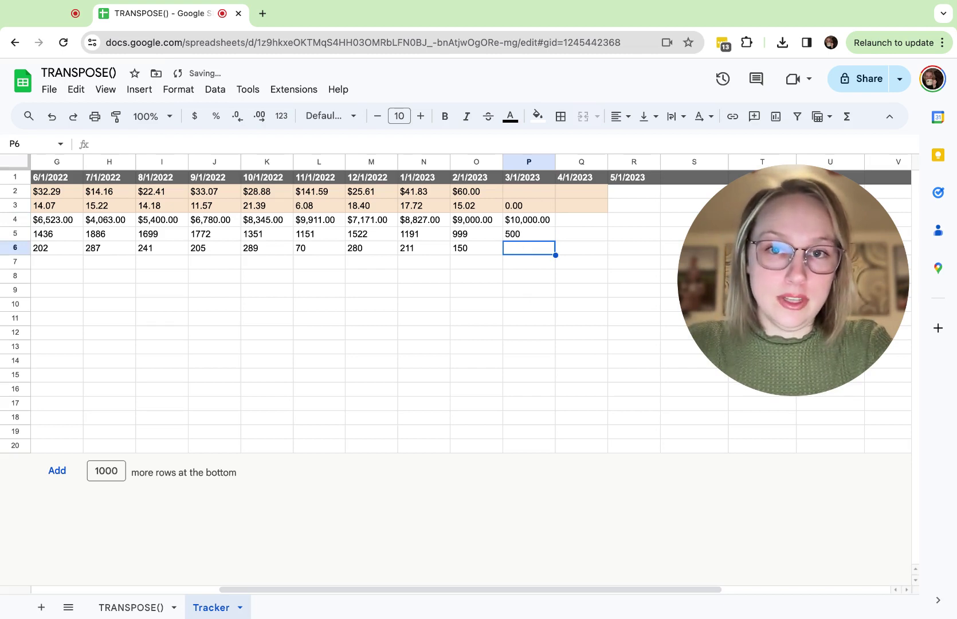
pyautogui.write('400')
pyautogui.press('Return')
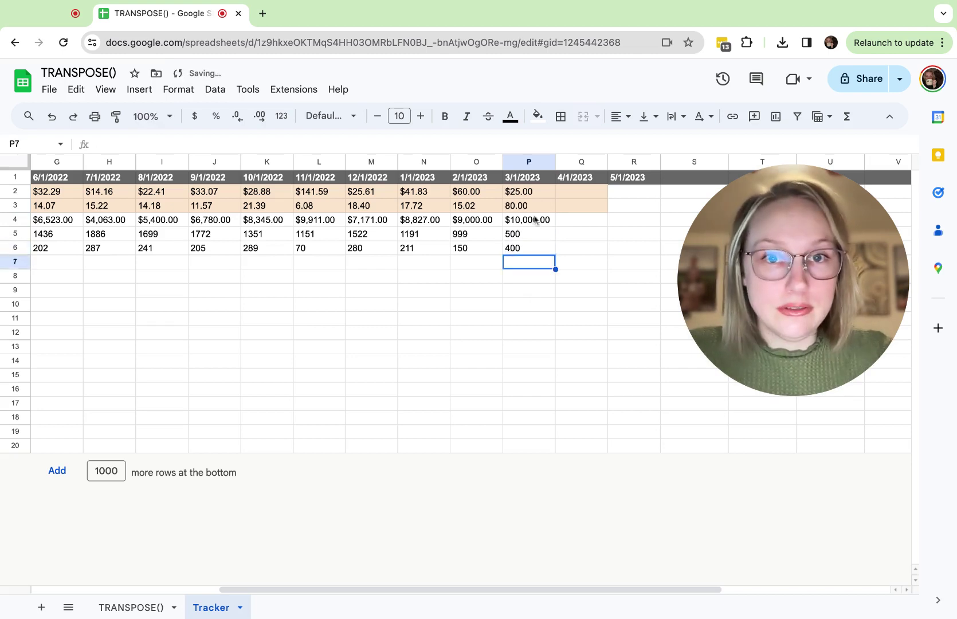
# - Check the 3/1/2023 row from CAC to Accts on the TRANSPOSE() sheet against the new tracker entries
pyautogui.moveTo(536, 220); pyautogui.dragTo(534, 250)
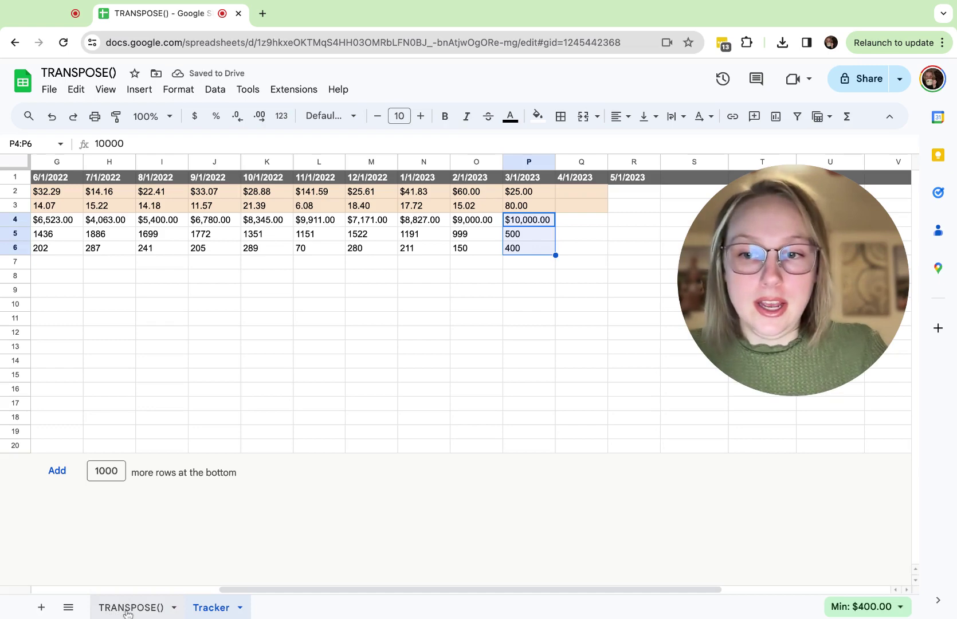
pyautogui.click(115, 609)
pyautogui.click(96, 408)
pyautogui.hotkey('ctrl', 'shift', 'Right')
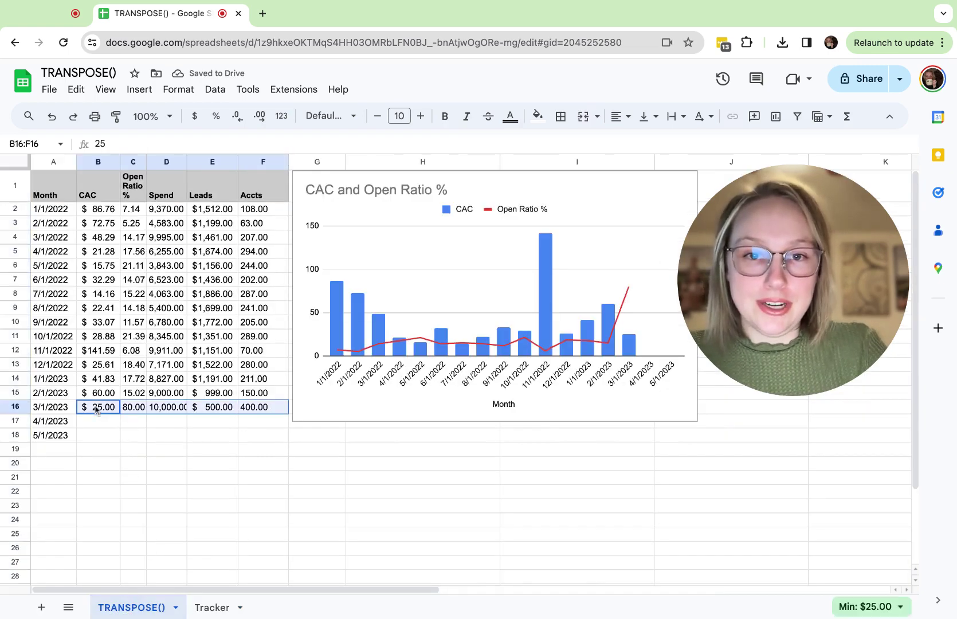